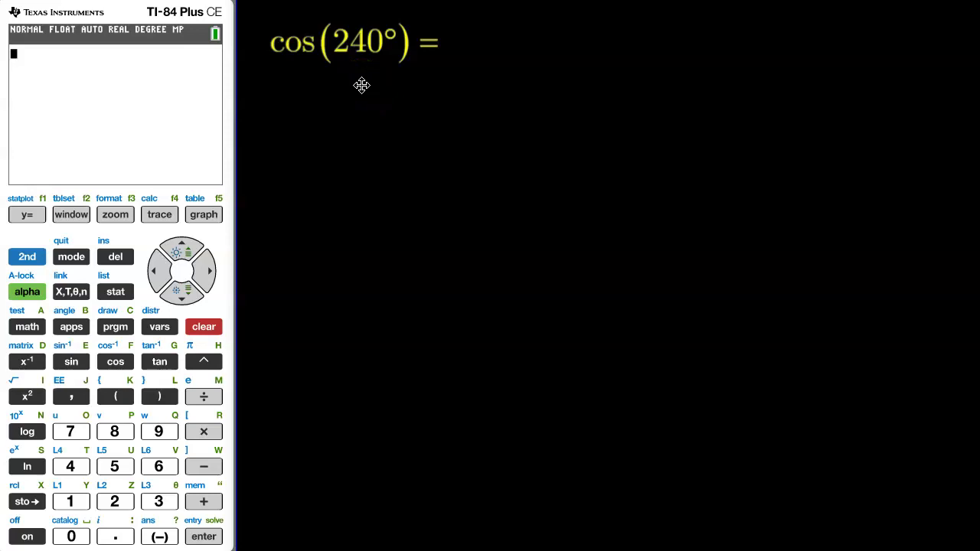
# Evaluate cos(240) in degree mode, getting -0.5
pyautogui.click(115, 361)
pyautogui.click(114, 501)
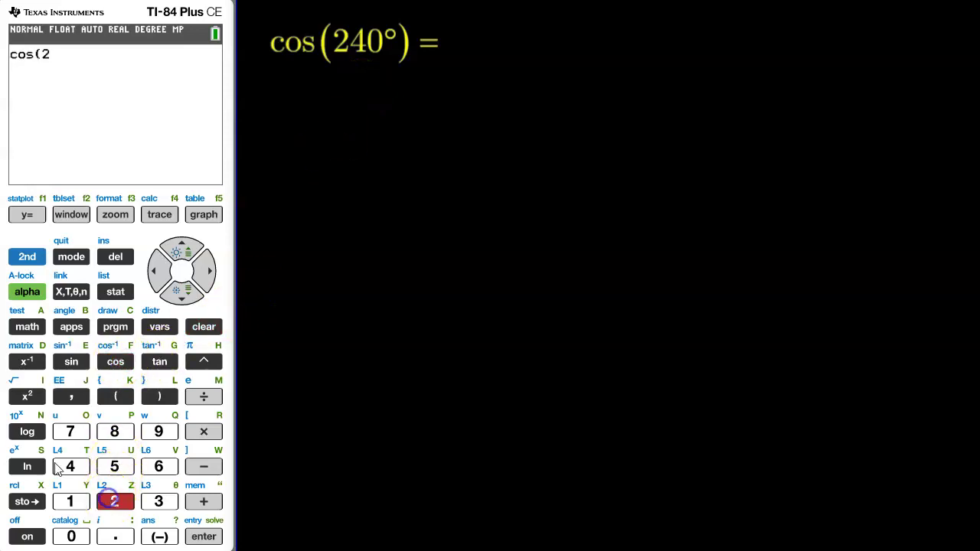
pyautogui.click(68, 467)
pyautogui.click(71, 536)
pyautogui.click(160, 396)
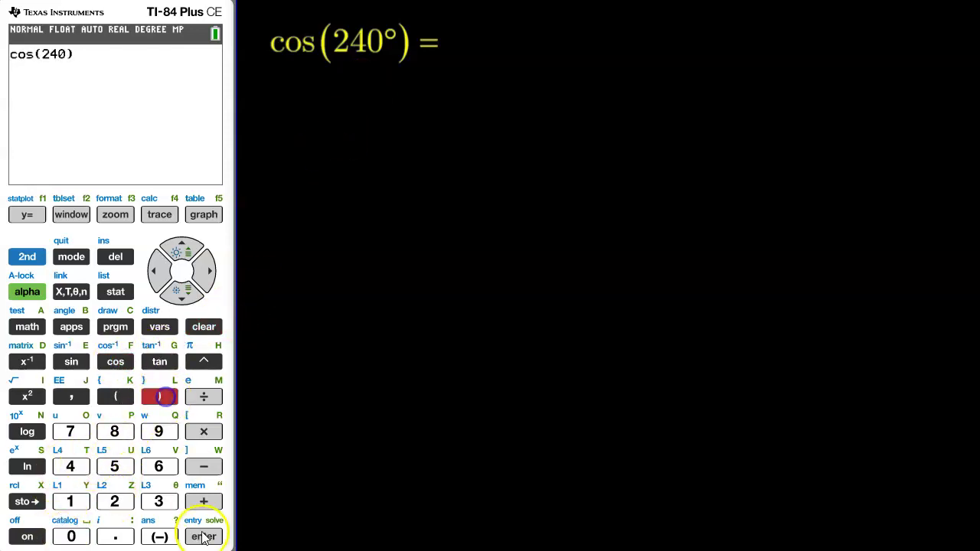
pyautogui.click(203, 538)
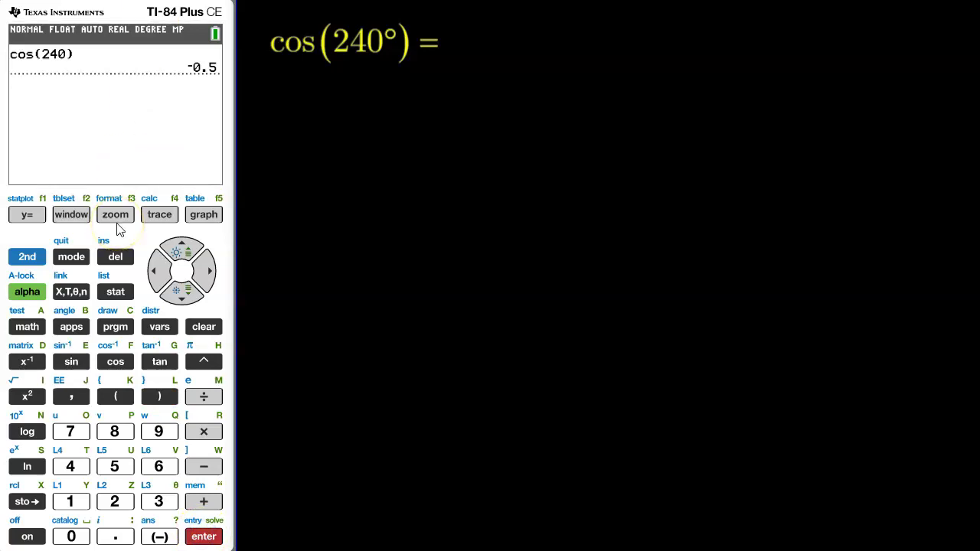
# Convert the -0.5 answer with ▶Frac to the exact fraction -1/2
pyautogui.click(29, 331)
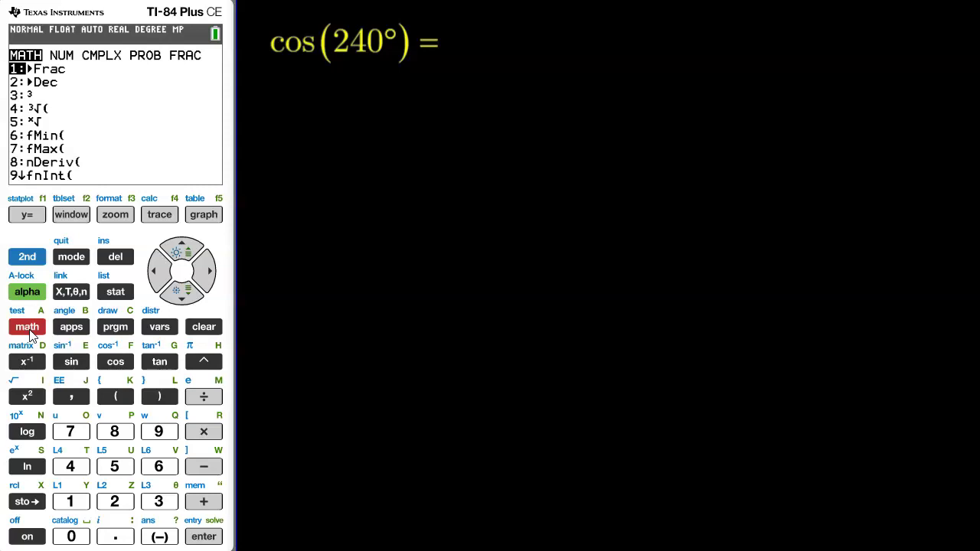
pyautogui.click(203, 538)
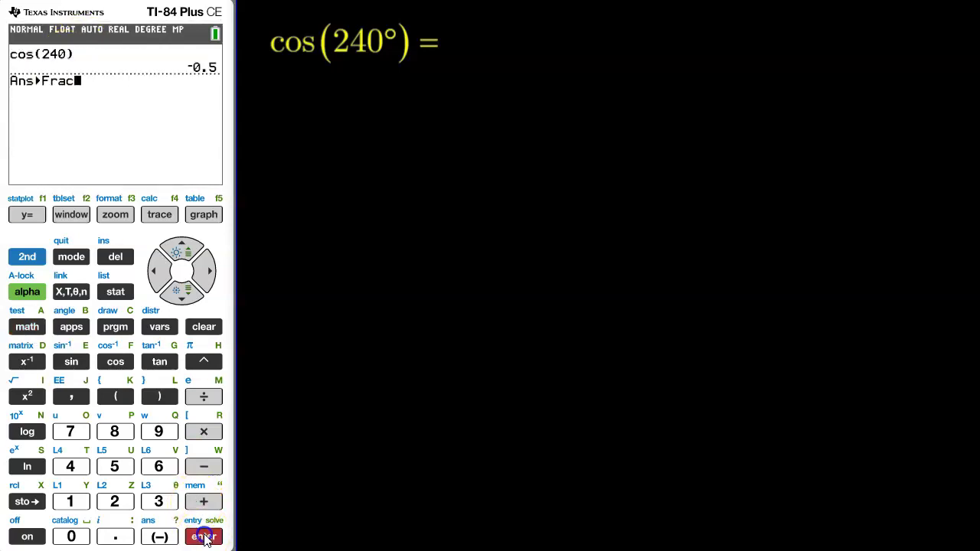
pyautogui.click(204, 537)
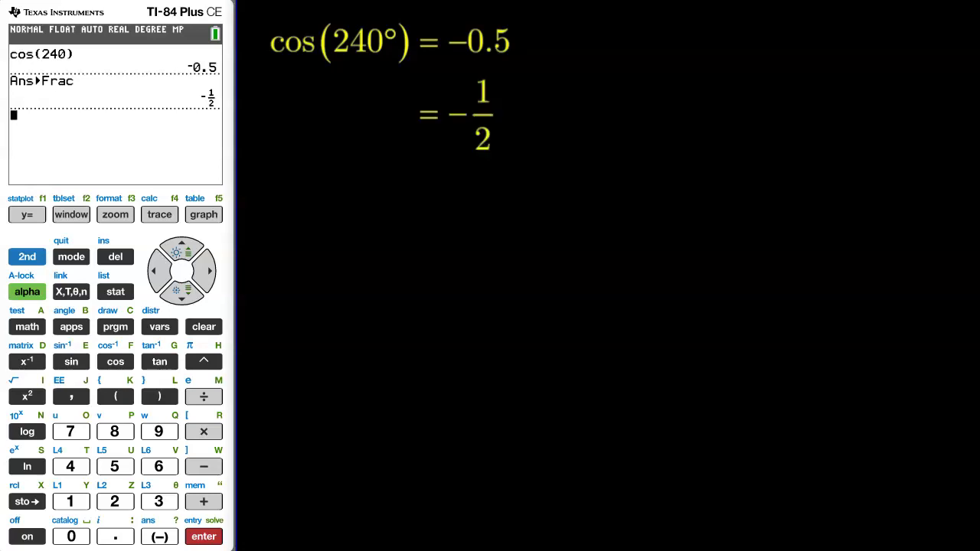
# Begin entering the sin(60) expression on the home screen
pyautogui.click(71, 361)
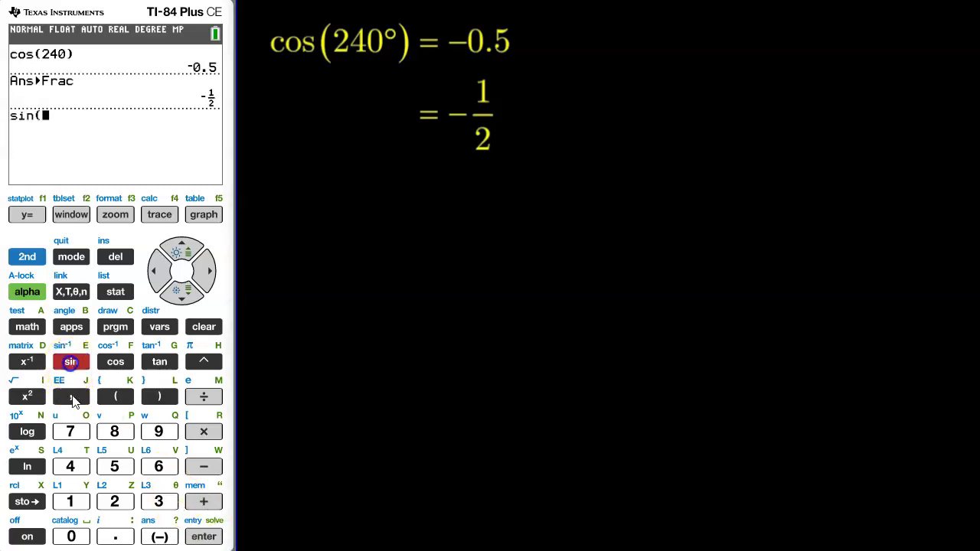
pyautogui.click(70, 501)
pyautogui.click(115, 432)
pyautogui.click(71, 536)
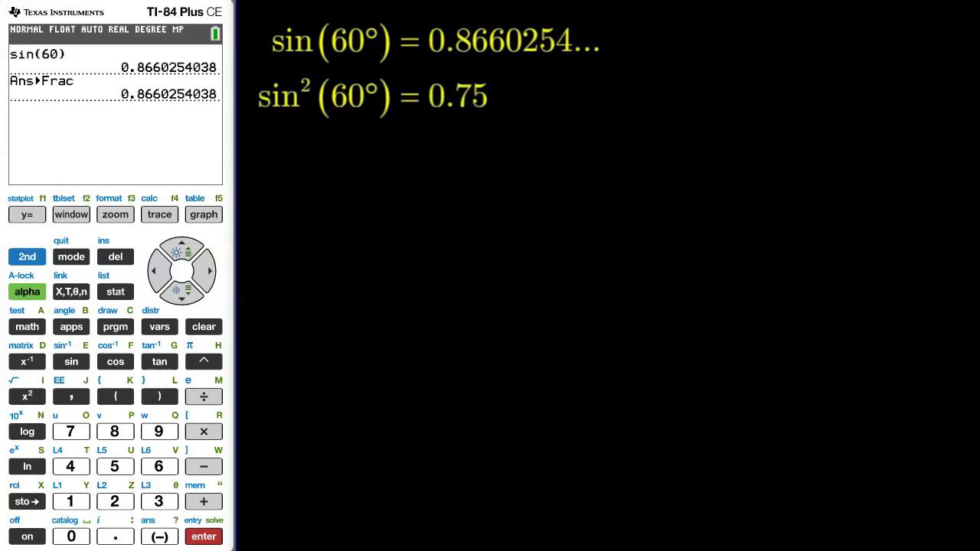
# Square the sin(60) answer to get 0.75, then convert it with ▶Frac to 3/4
pyautogui.click(27, 396)
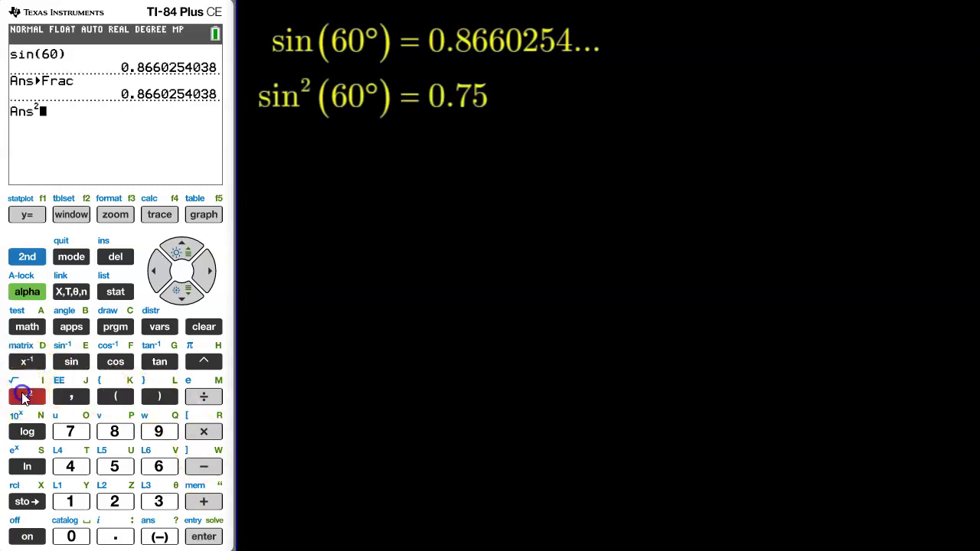
pyautogui.click(205, 536)
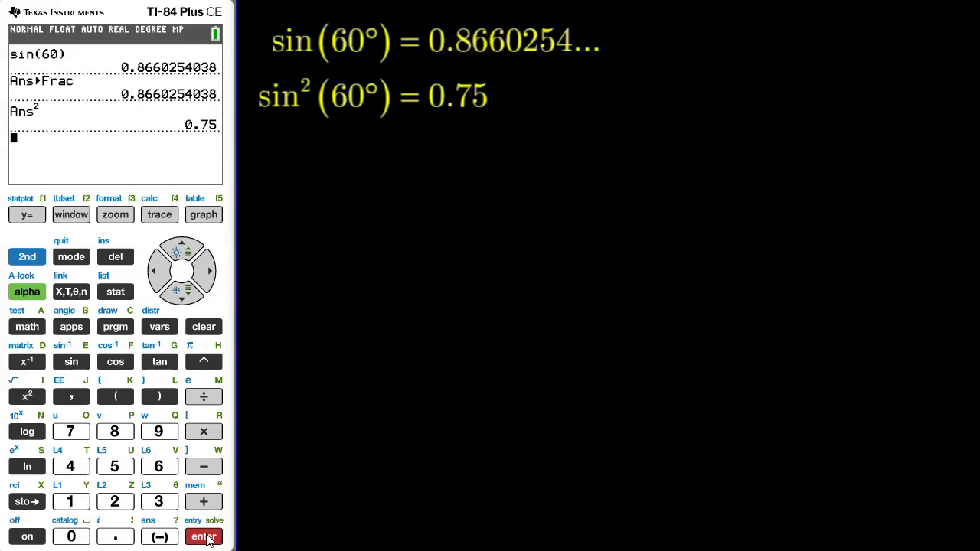
pyautogui.click(27, 326)
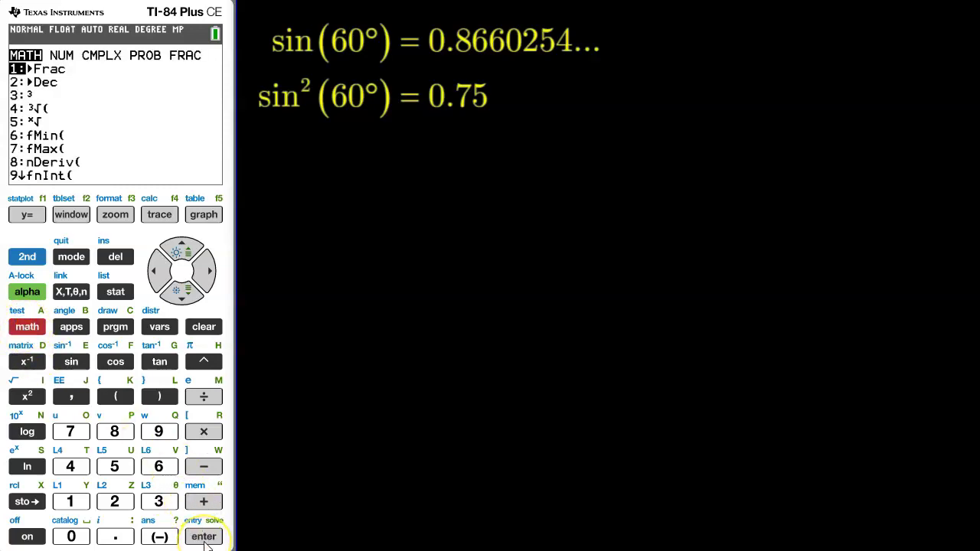
pyautogui.click(205, 540)
pyautogui.click(204, 541)
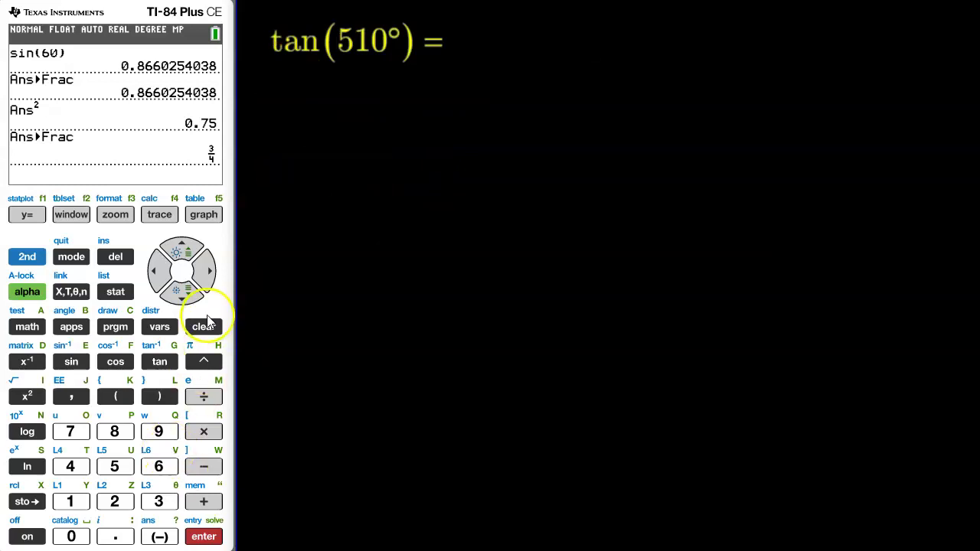
# Clear the home screen and evaluate tan(510), giving -0.5773502692
pyautogui.click(205, 326)
pyautogui.click(160, 361)
pyautogui.click(114, 467)
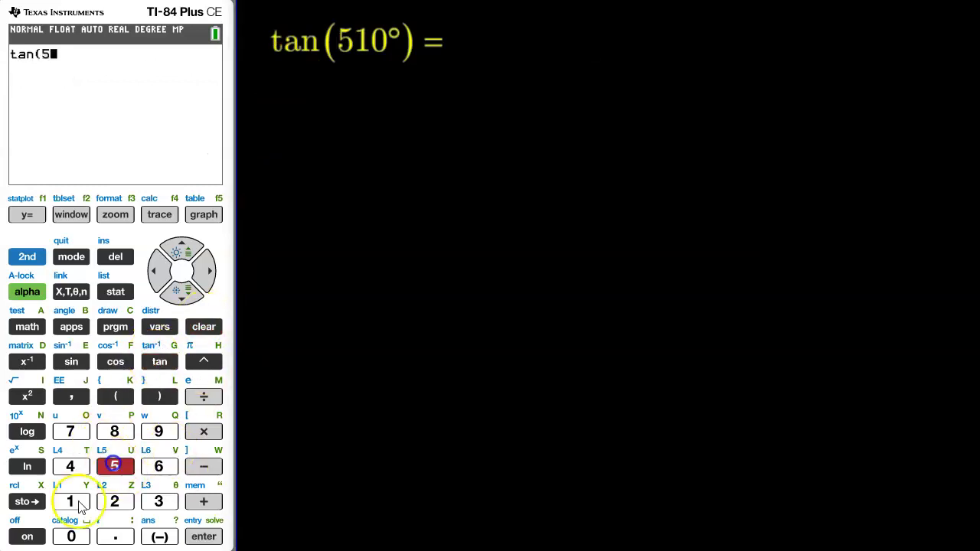
pyautogui.click(71, 502)
pyautogui.click(71, 536)
pyautogui.click(160, 397)
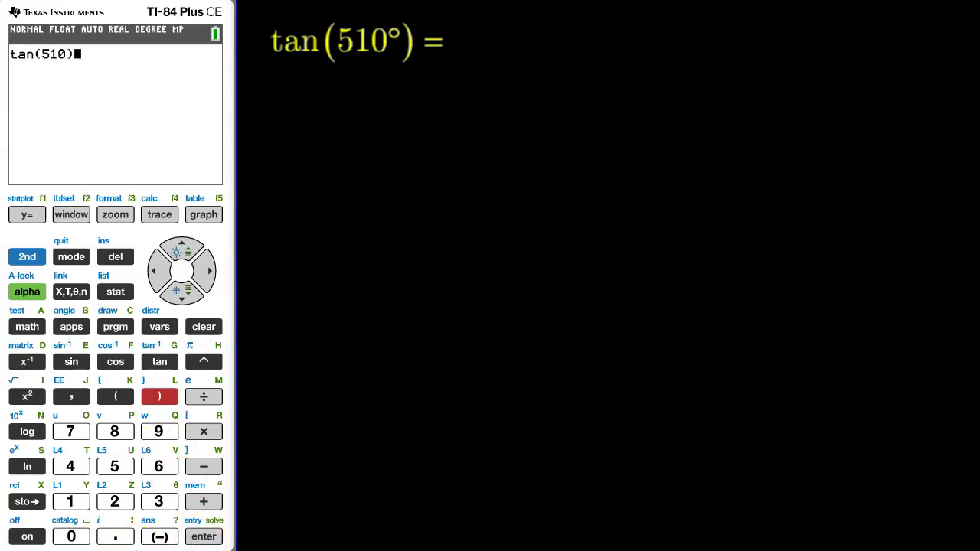
pyautogui.click(199, 537)
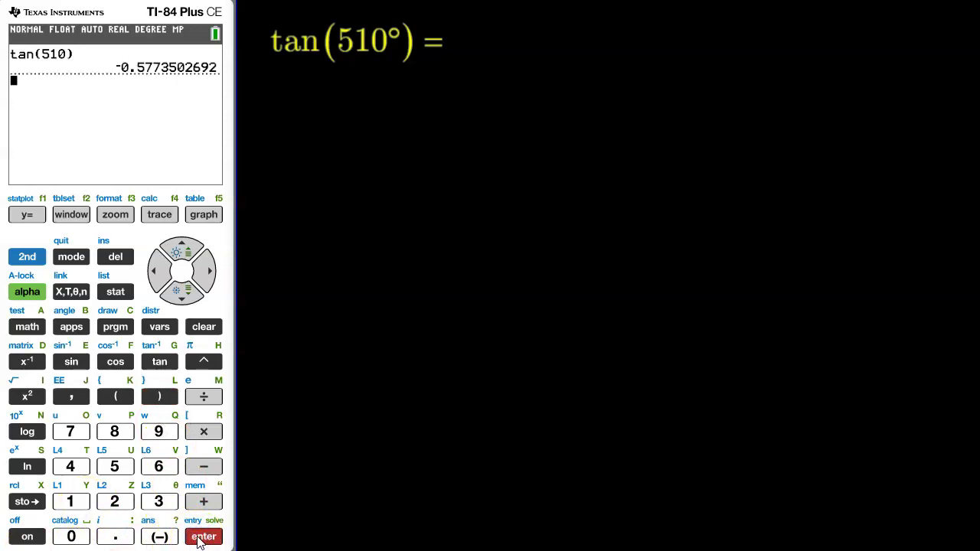
# Apply ▶Frac to the tan(510) result, which stays a decimal
pyautogui.click(163, 506)
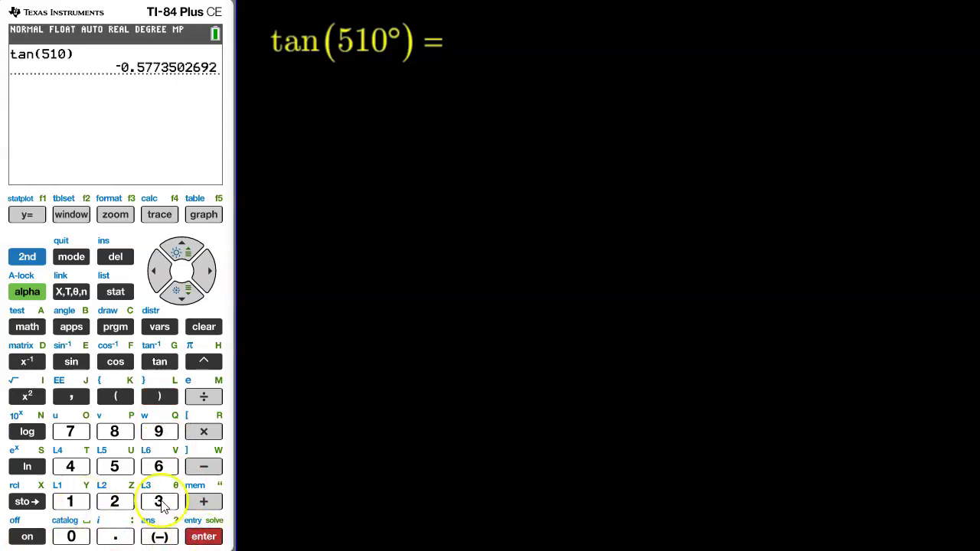
pyautogui.click(27, 327)
pyautogui.click(199, 537)
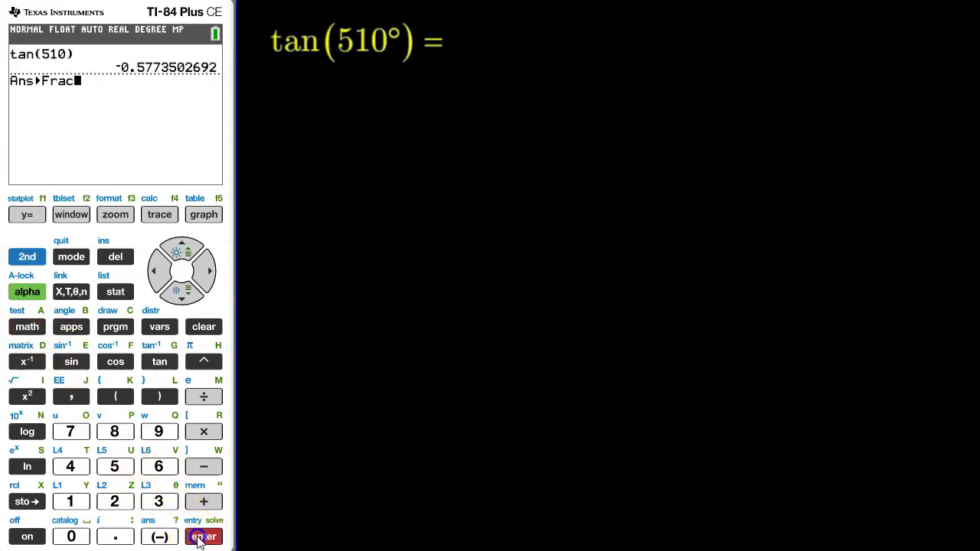
pyautogui.click(199, 539)
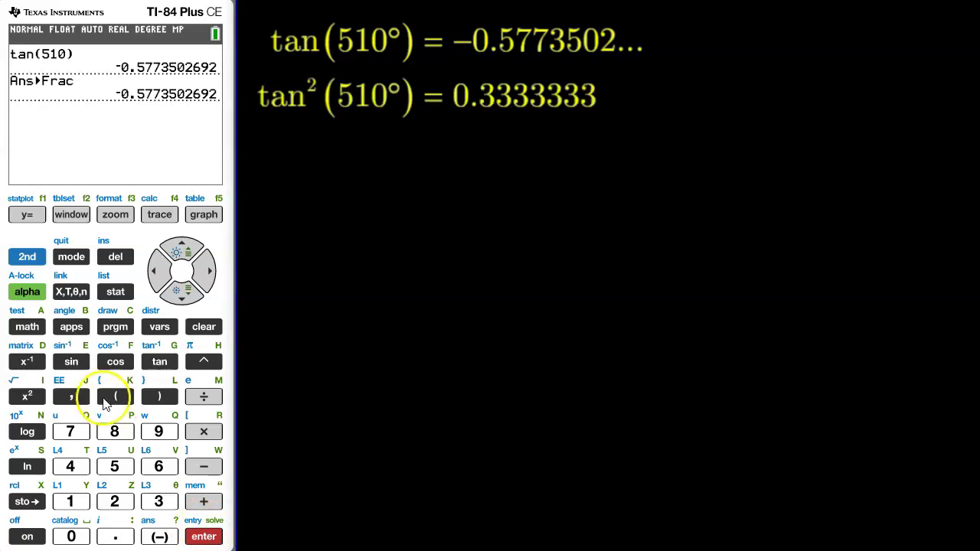
# Square the tan(510) answer to 0.3333333333 and convert it with ▶Frac to 1/3
pyautogui.click(23, 396)
pyautogui.click(203, 537)
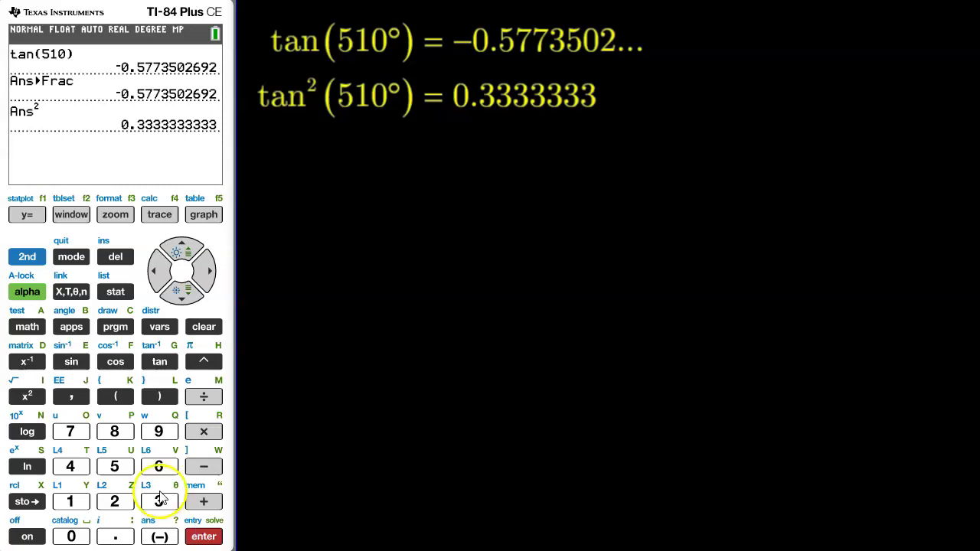
pyautogui.click(27, 327)
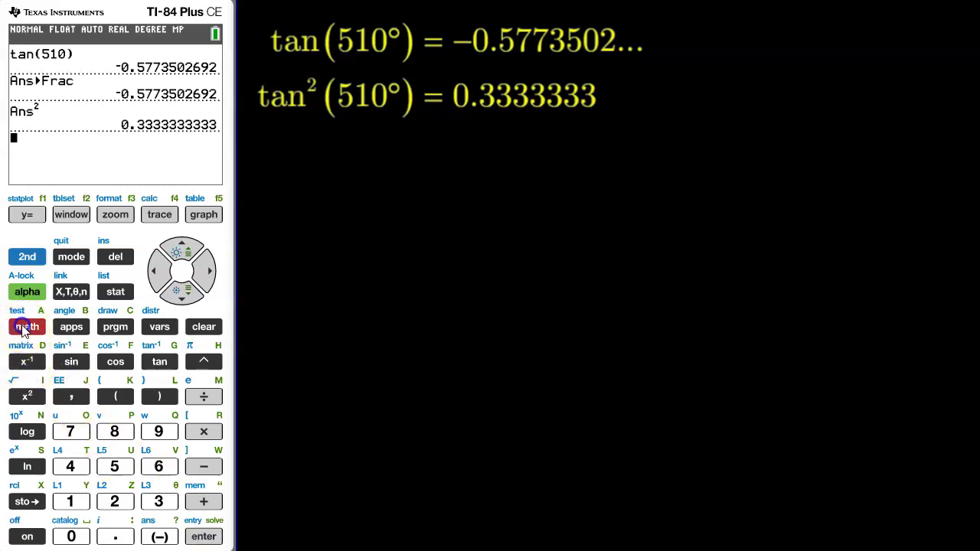
pyautogui.click(201, 537)
pyautogui.click(201, 537)
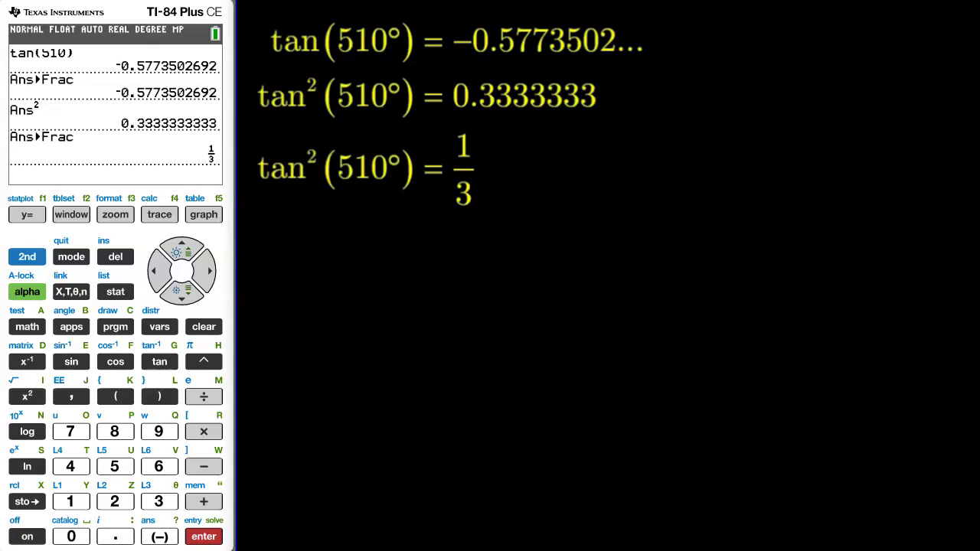
# Show the final note deducing tan(510°) = -1/√3 from tan² being 1/3
pyautogui.hotkey('ctrl', 'v')
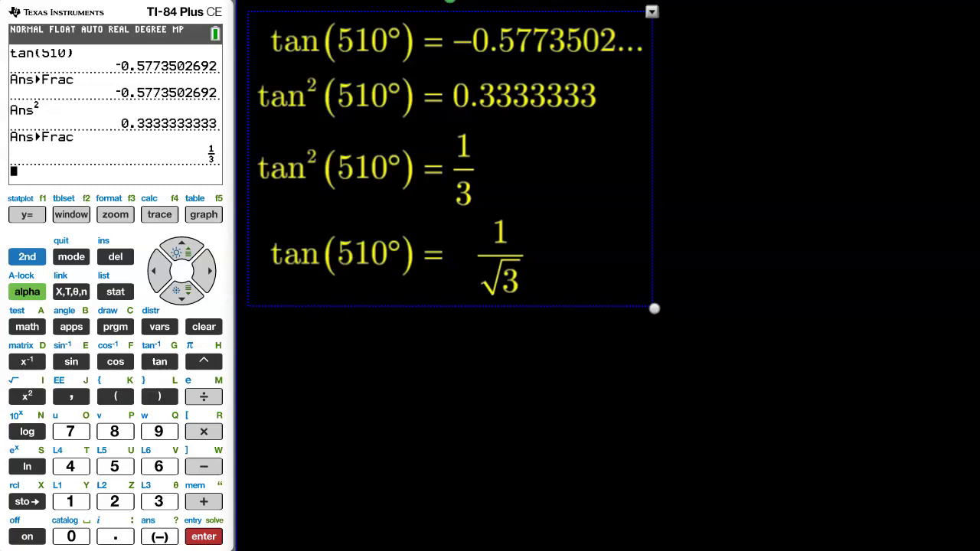